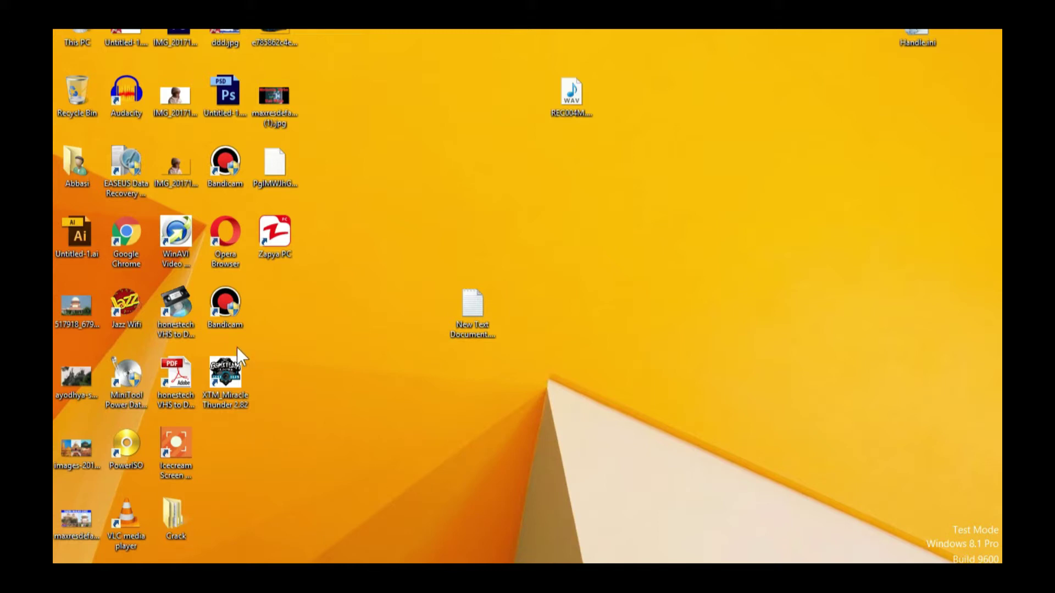
Step: Launch XTM_Miracle Thunder 2.82 from the desktop, check whether its start function is available, and close the program
left_click_drag(221, 344, 267, 438)
left_click(302, 391)
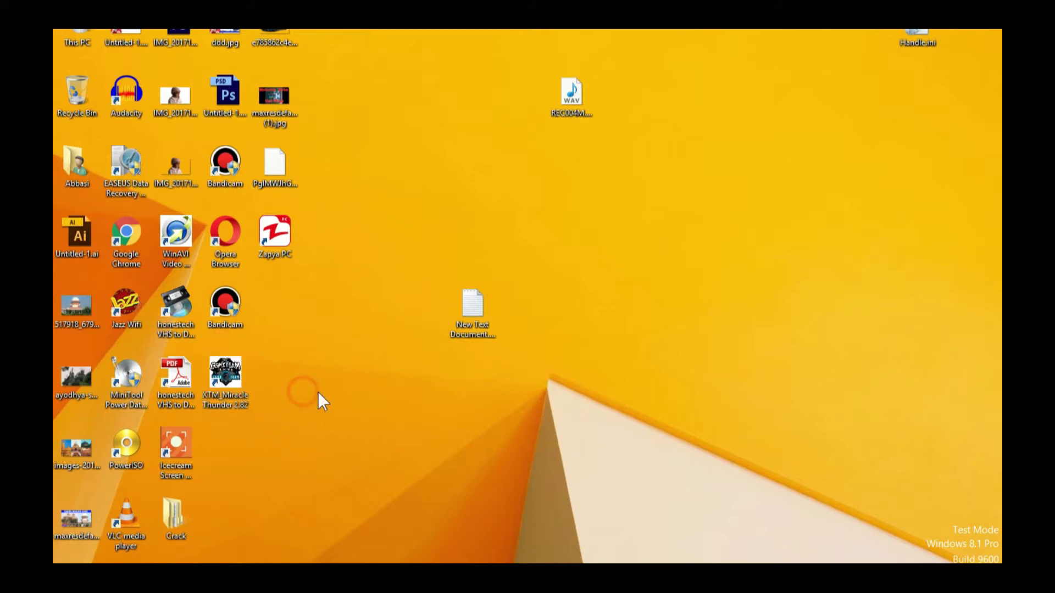
double_click(224, 369)
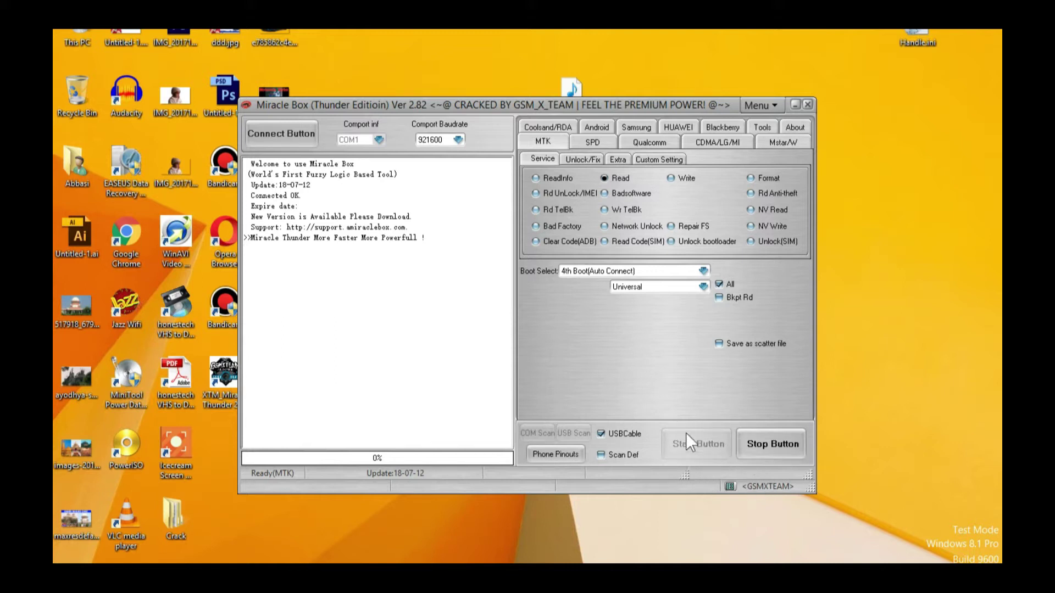
left_click(808, 104)
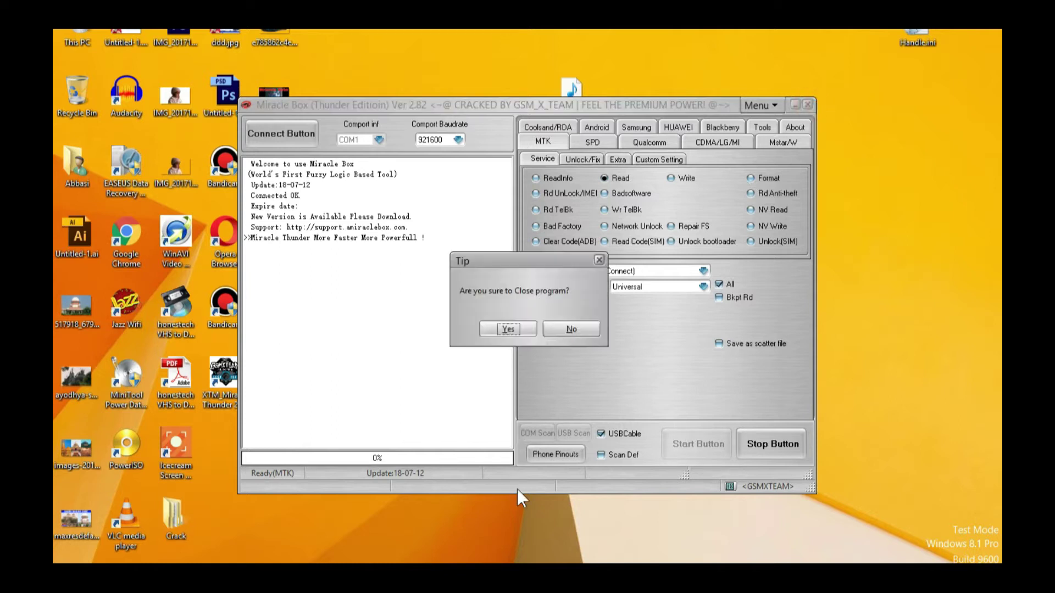
left_click(526, 333)
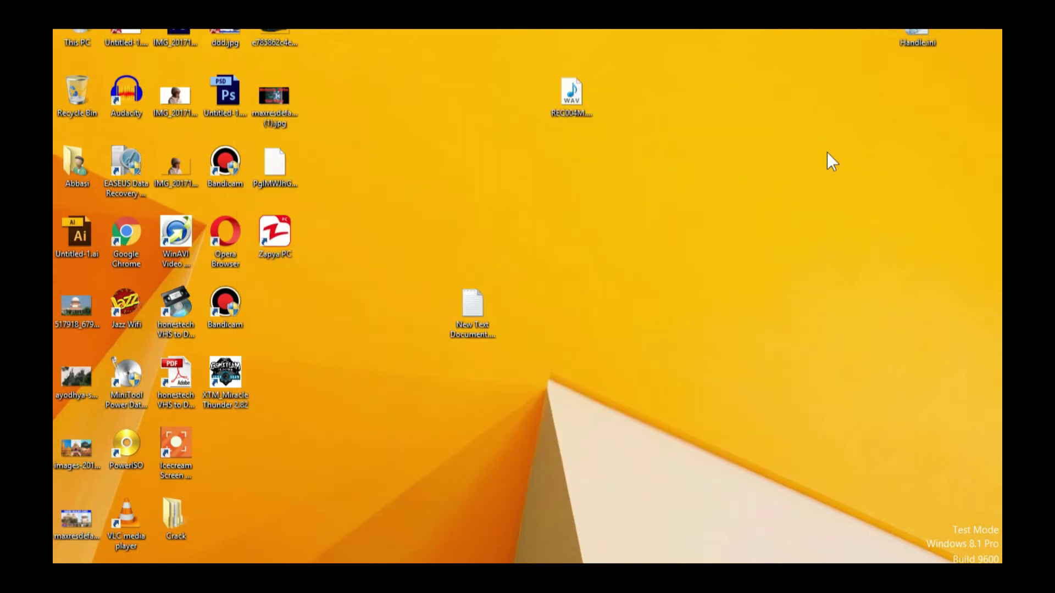
Step: Move Handle.ini toward the middle of the desktop and copy the file
left_click_drag(923, 34, 685, 291)
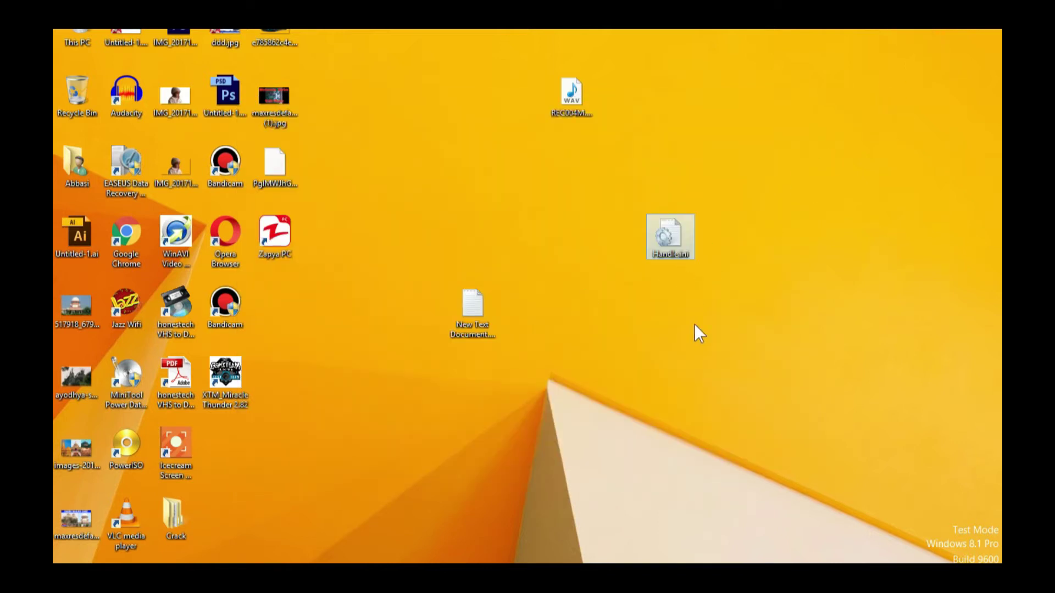
right_click(670, 238)
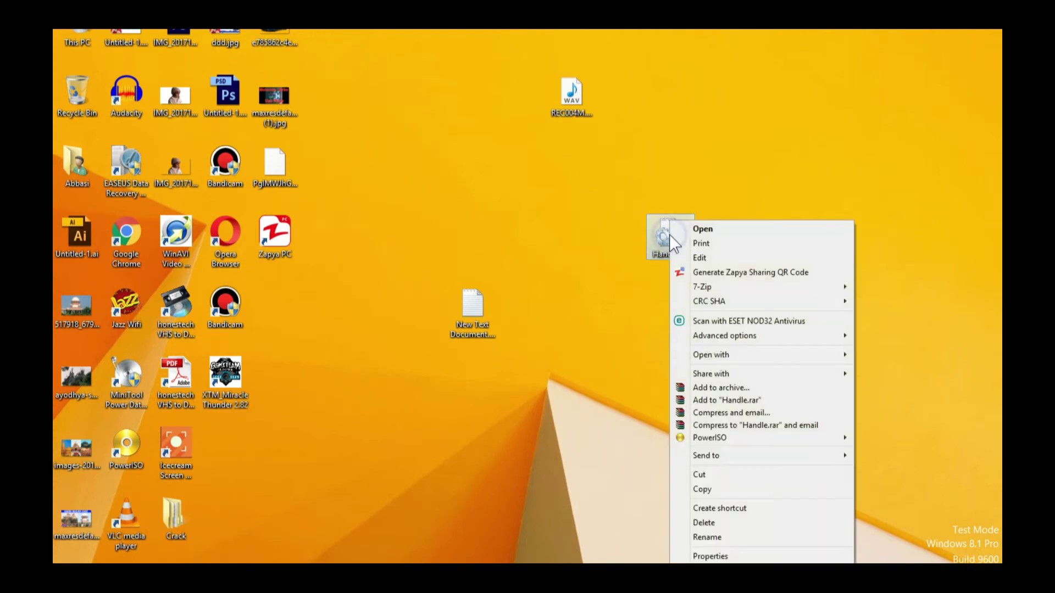
left_click(705, 488)
Step: Open the BOX_Data folder inside C:\Gsm_X_Team\Miracle Thunder [OFFICIAL - FREE] v 2.82 in File Explorer
key("super+e")
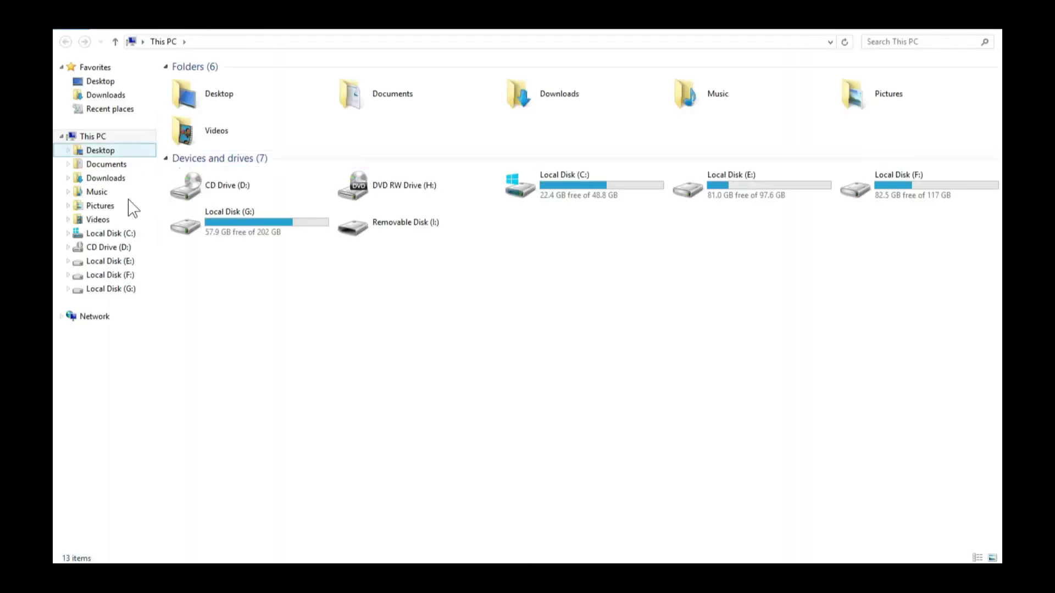
left_click(132, 233)
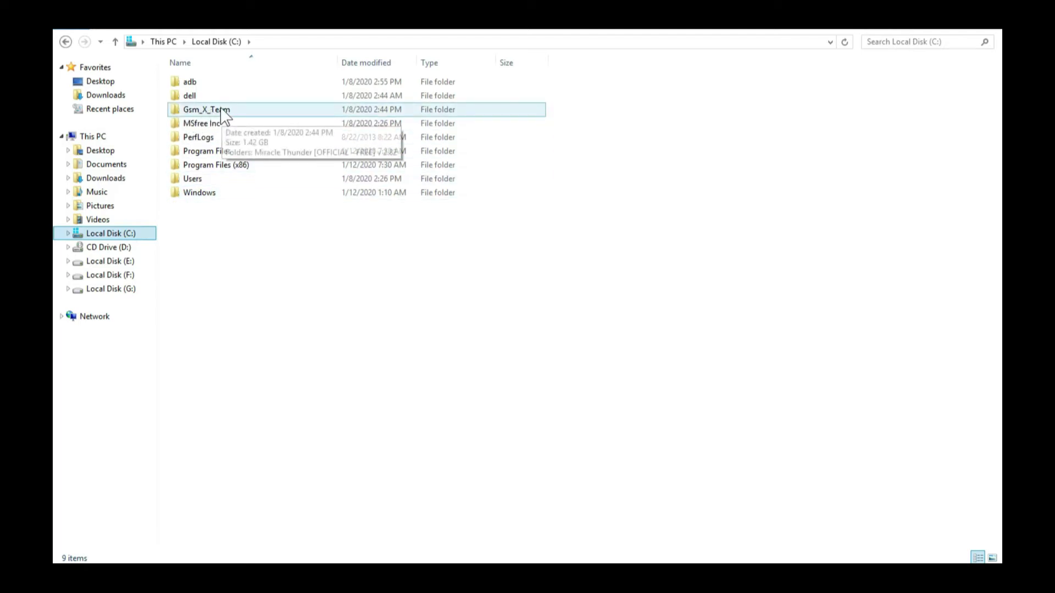
double_click(221, 111)
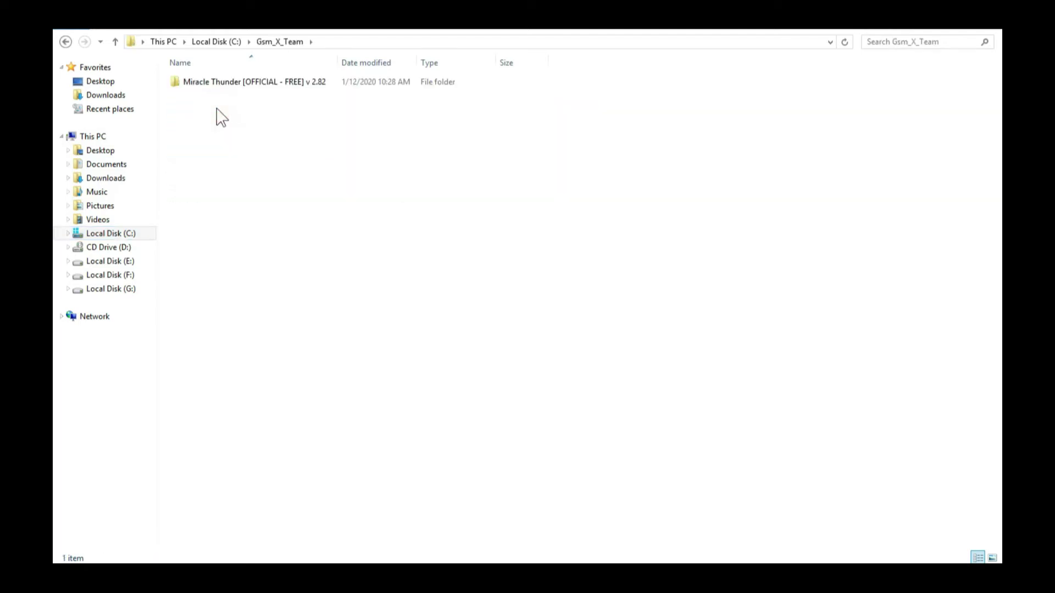
left_click(247, 83)
double_click(248, 82)
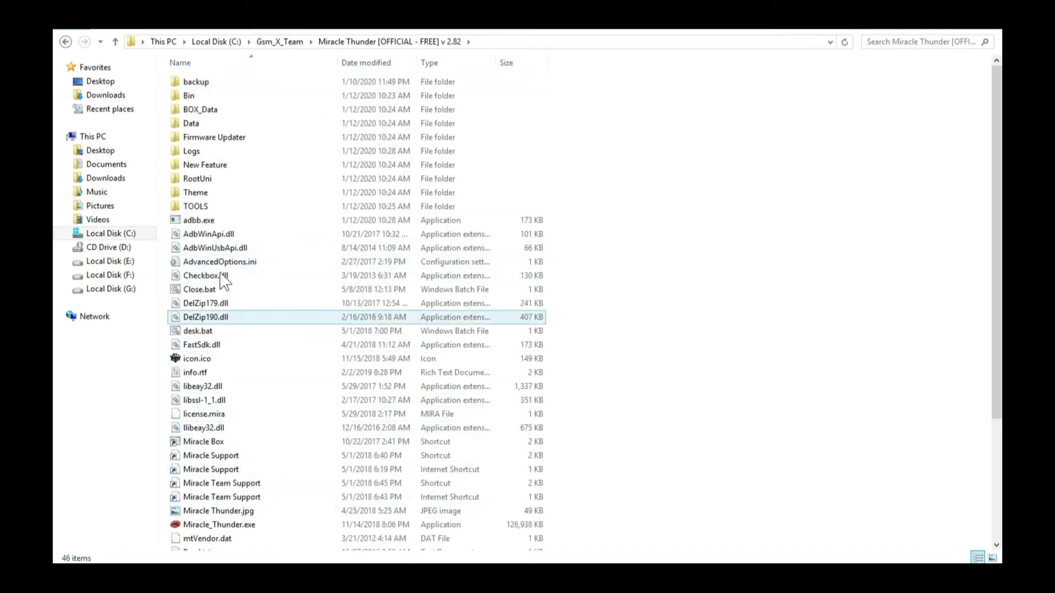
double_click(198, 113)
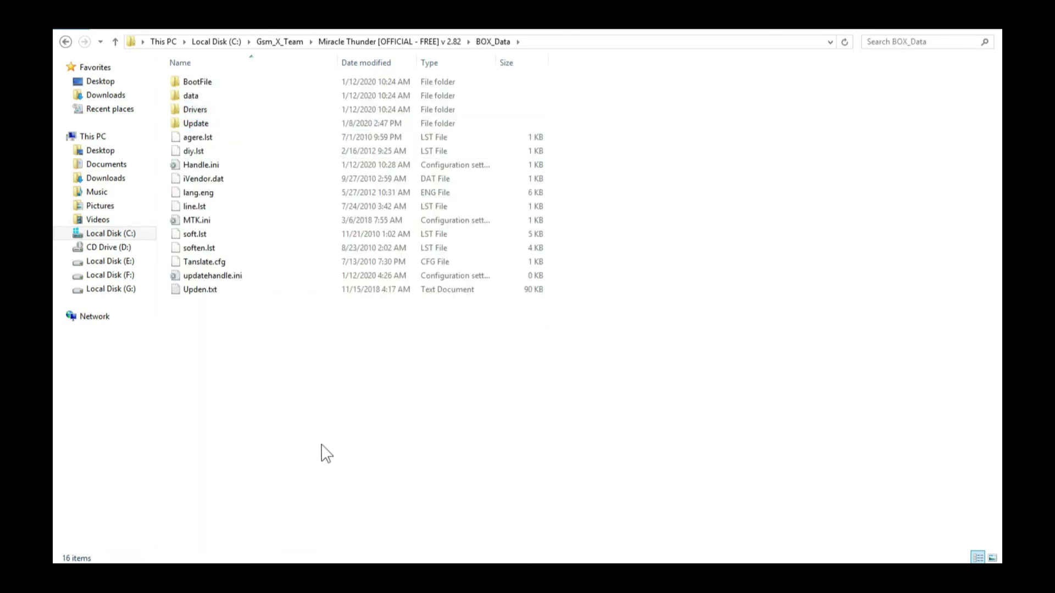
Step: Paste the copied Handle.ini into BOX_Data, replacing the existing file
right_click(305, 413)
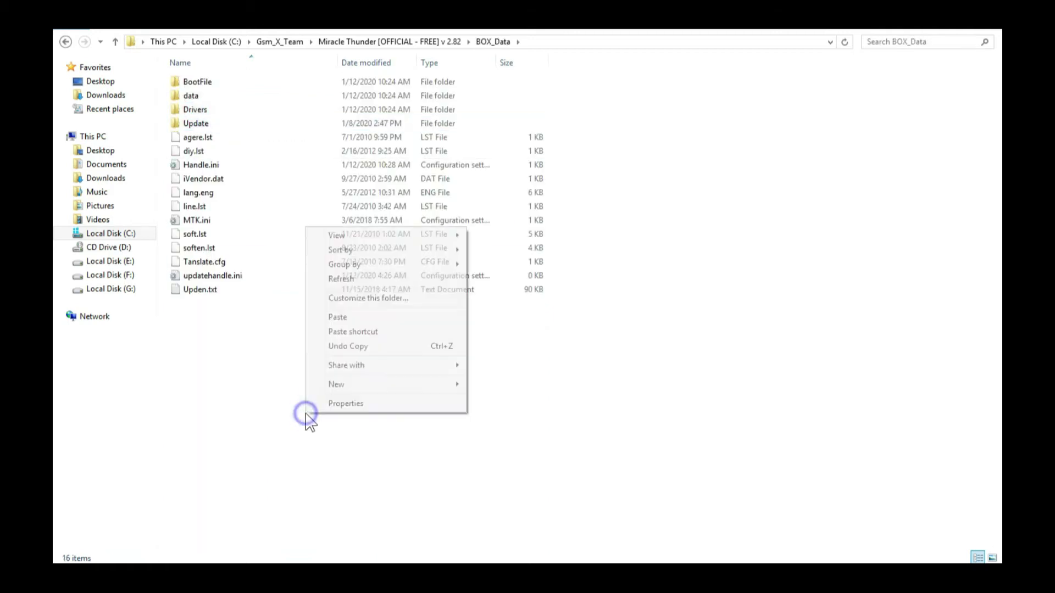
left_click(351, 318)
left_click(242, 184)
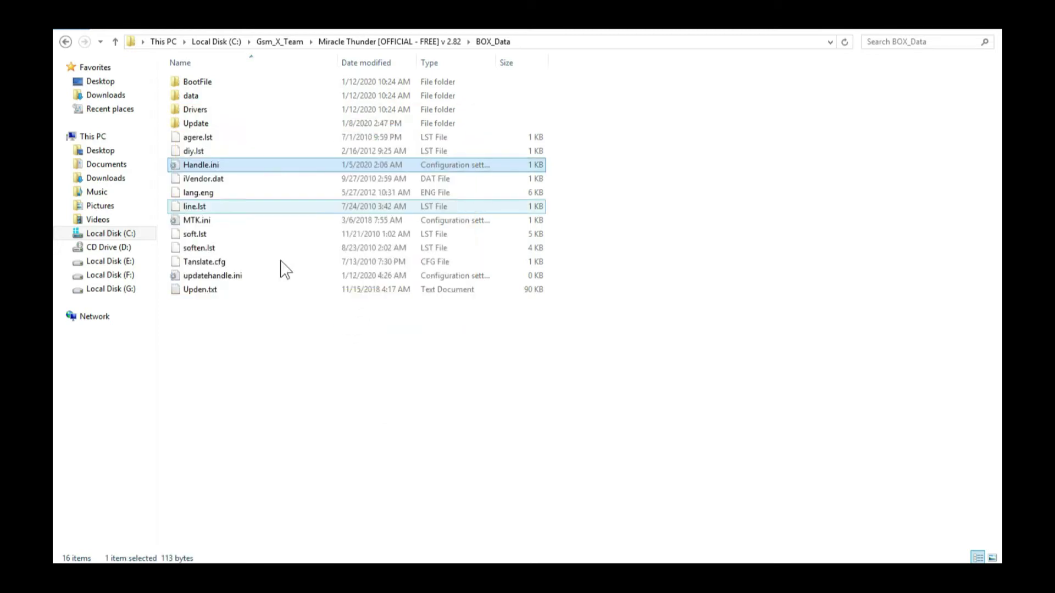
Step: Return to the desktop and relaunch XTM_Miracle Thunder 2.82
key("super+d")
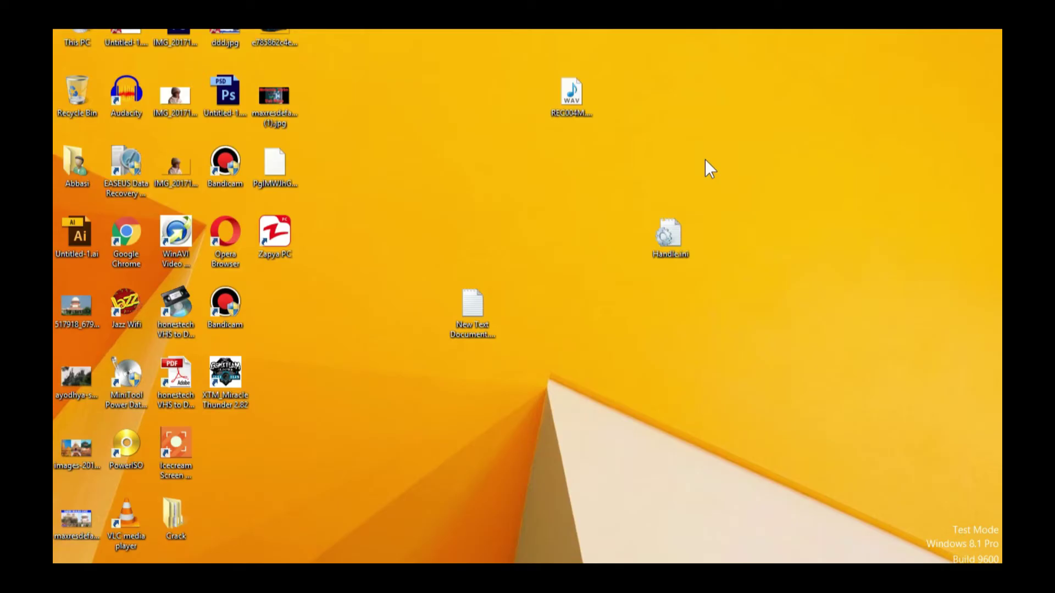
double_click(232, 381)
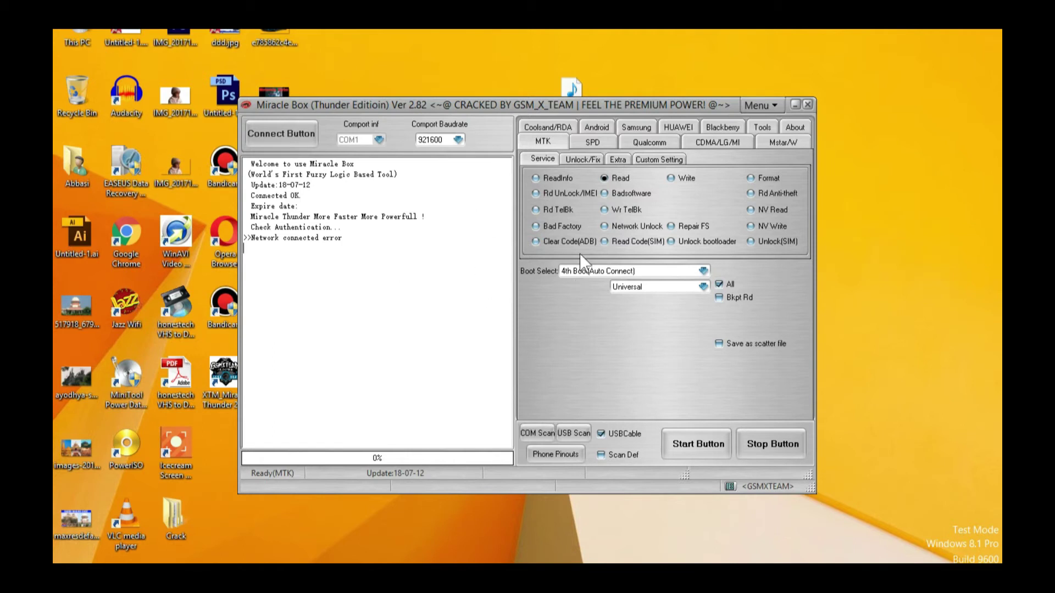
Step: Review the chip types offered for SPD phones and select the ReadInfo operation, keeping type SPD6600L/6226/6530/6610/20
left_click(591, 142)
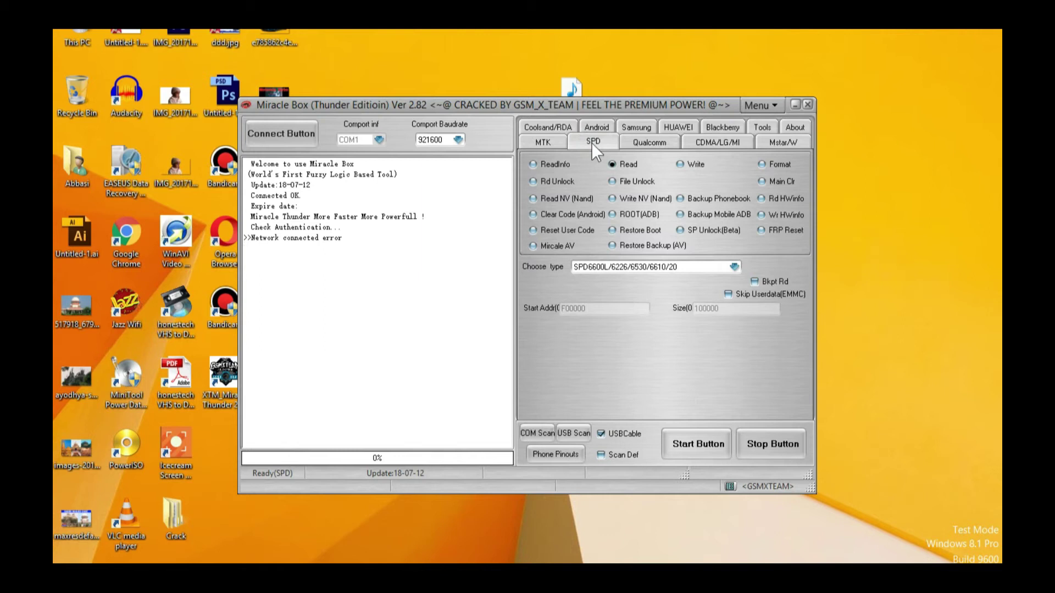
left_click(667, 267)
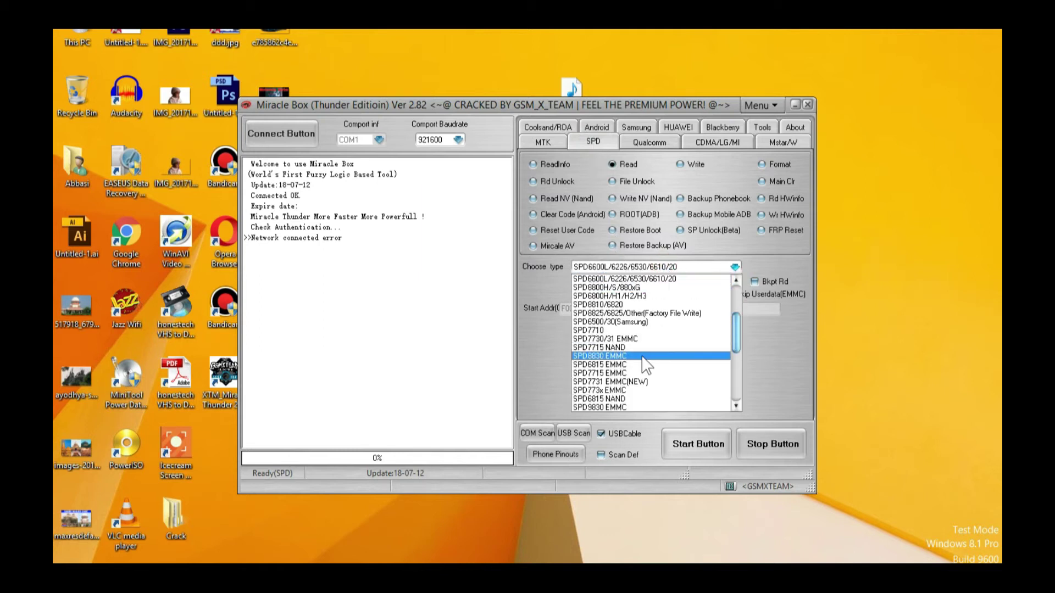
scroll(646, 366, "up", 4)
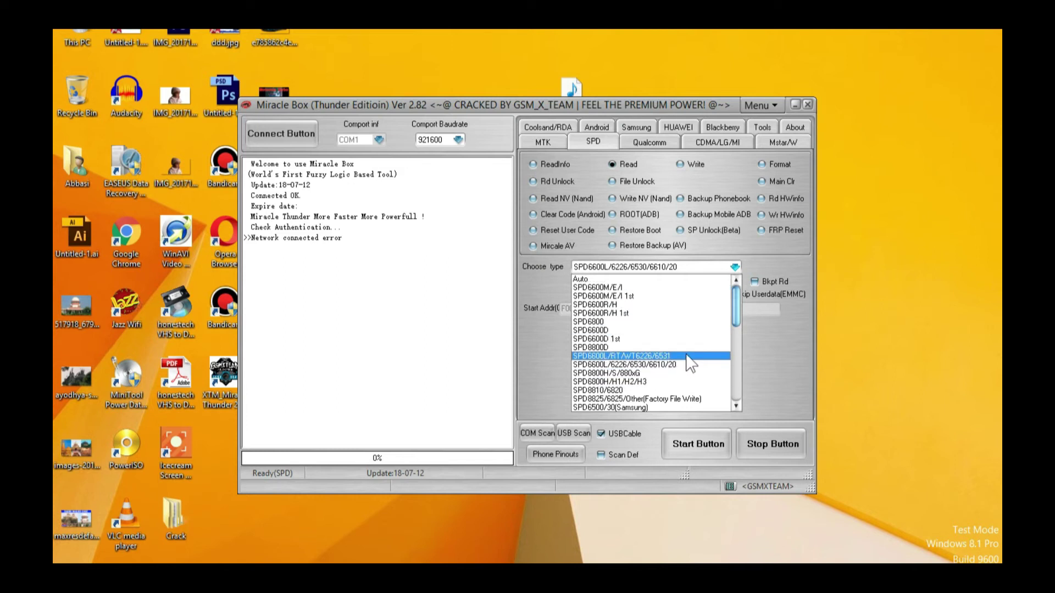
left_click(790, 348)
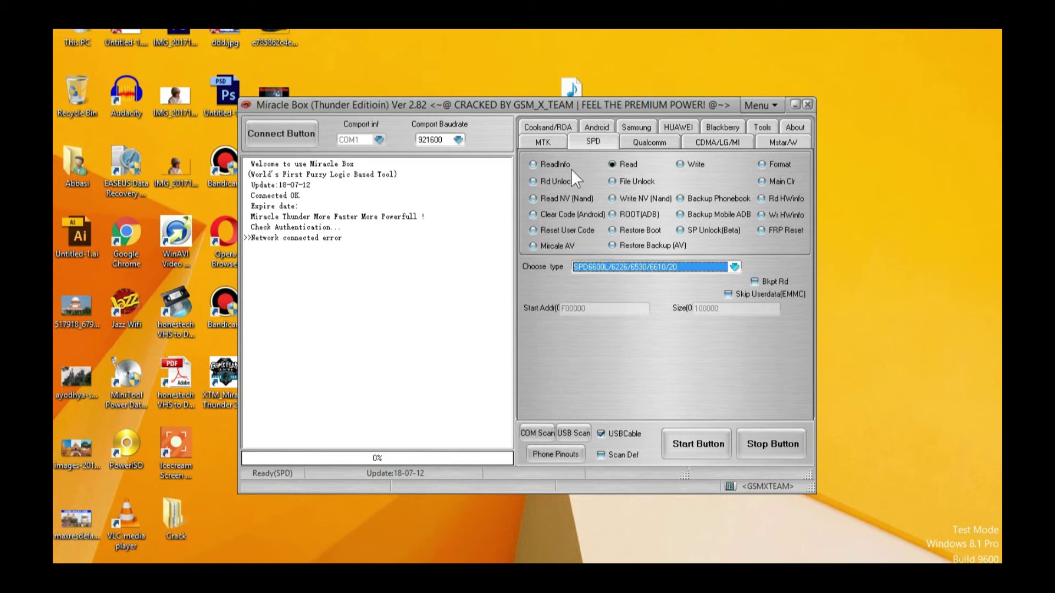
left_click(549, 165)
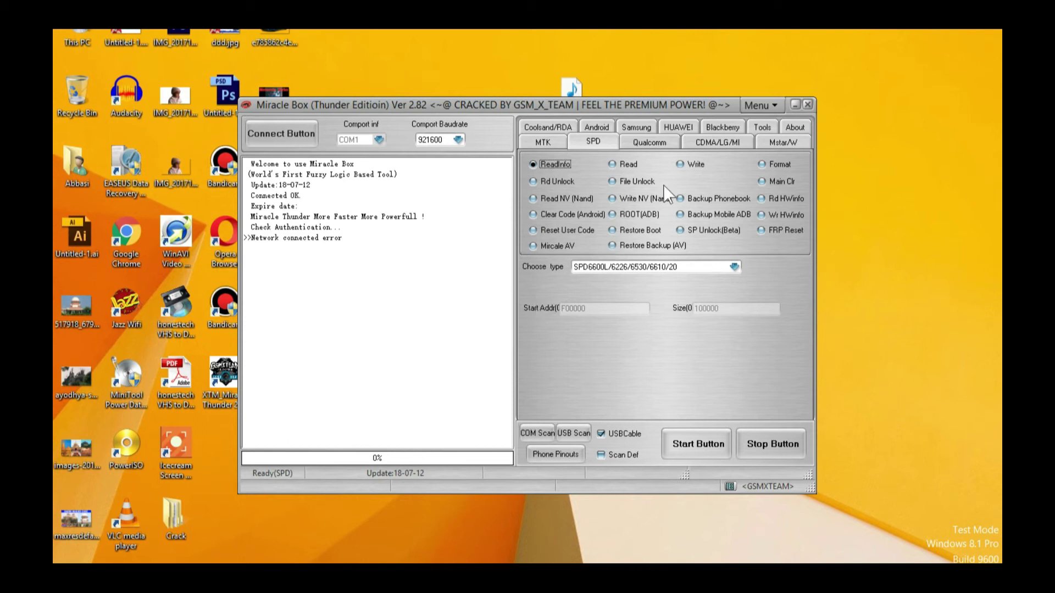
Step: Examine the service options for Qualcomm, CDMA/LG/MI, Coolsand/RDA, Android, Samsung, HUAWEI and MTK phones
left_click(645, 142)
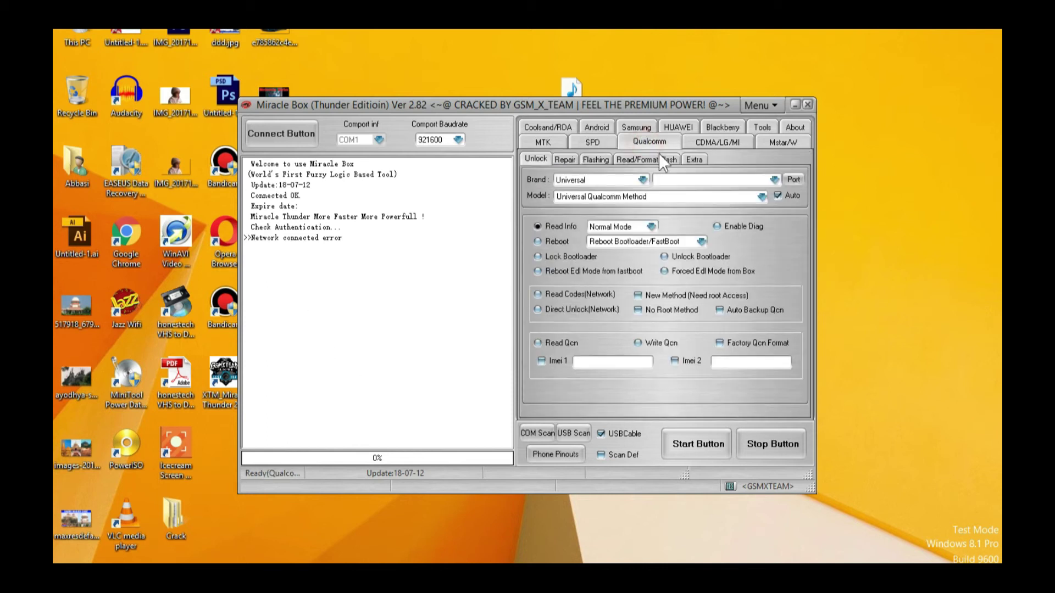
left_click(721, 146)
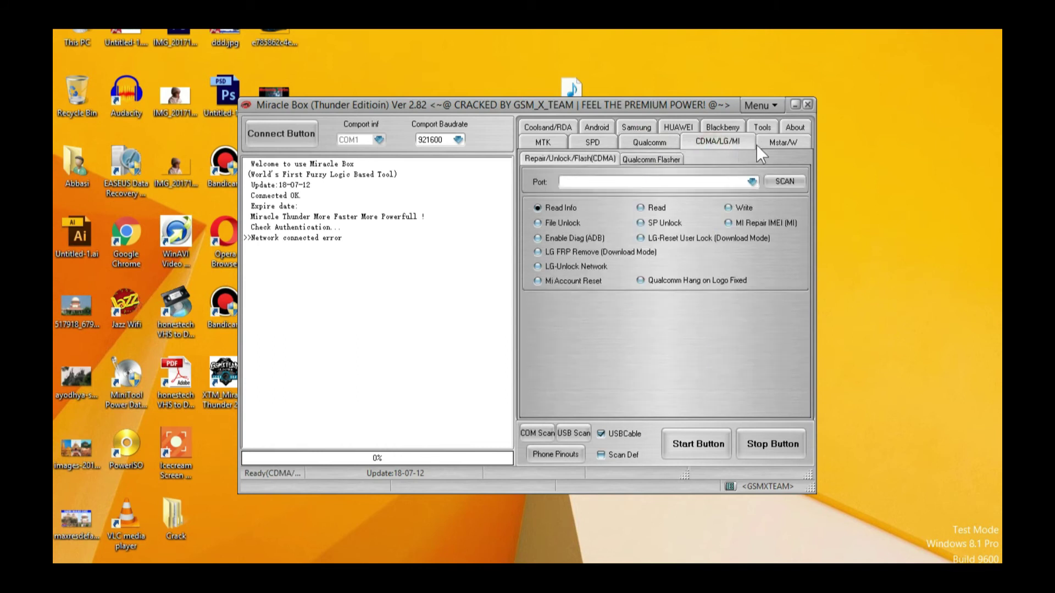
left_click(555, 128)
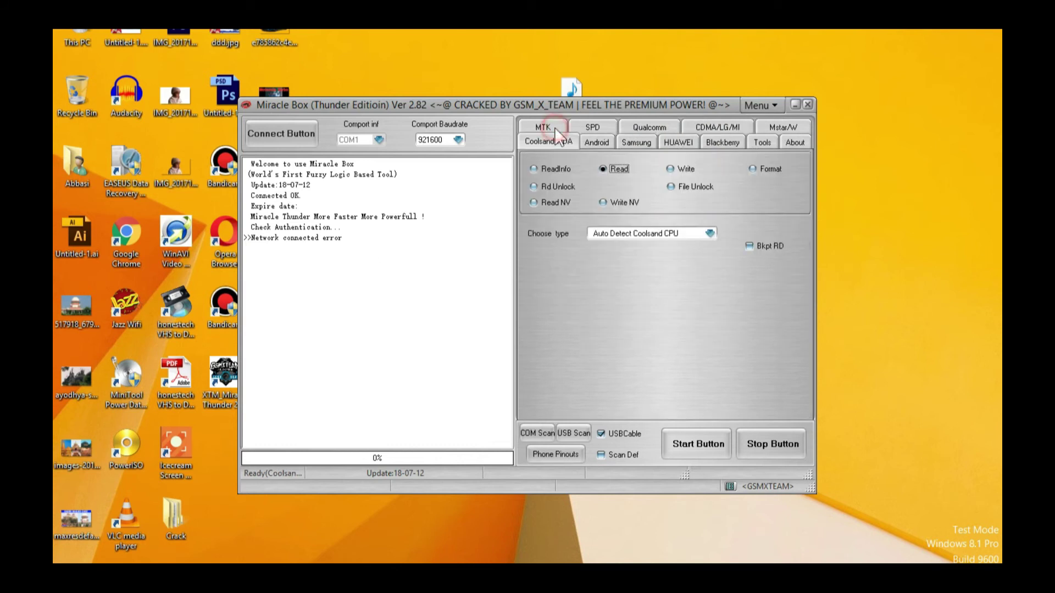
left_click(592, 141)
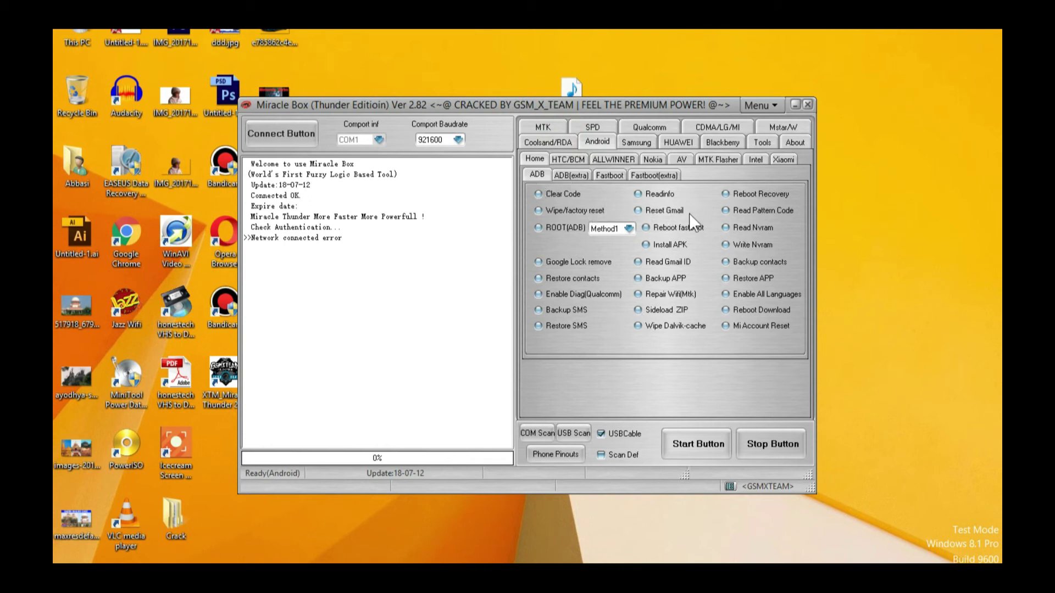
left_click(634, 139)
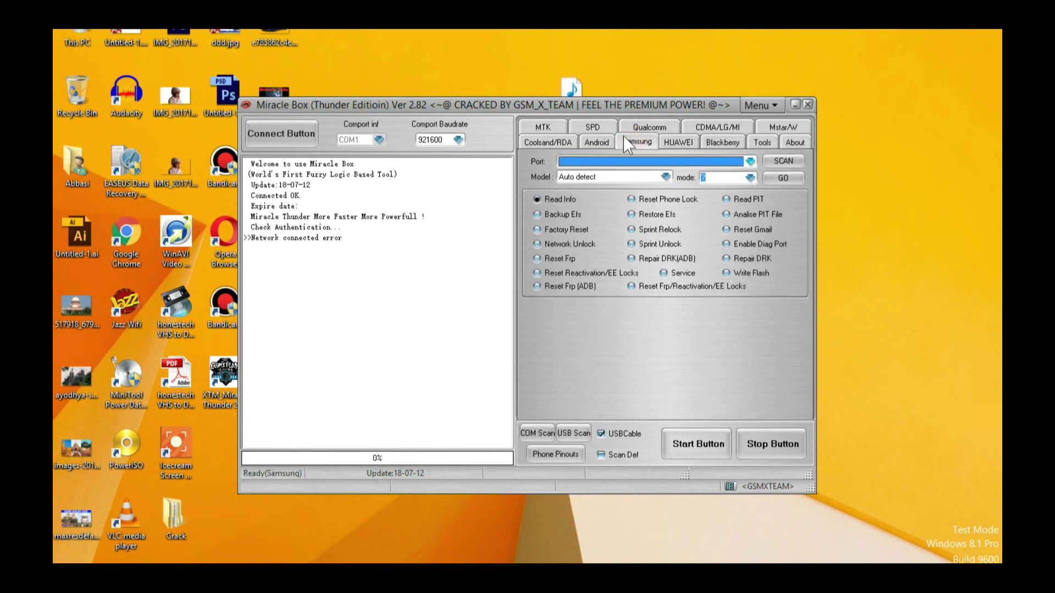
left_click(594, 139)
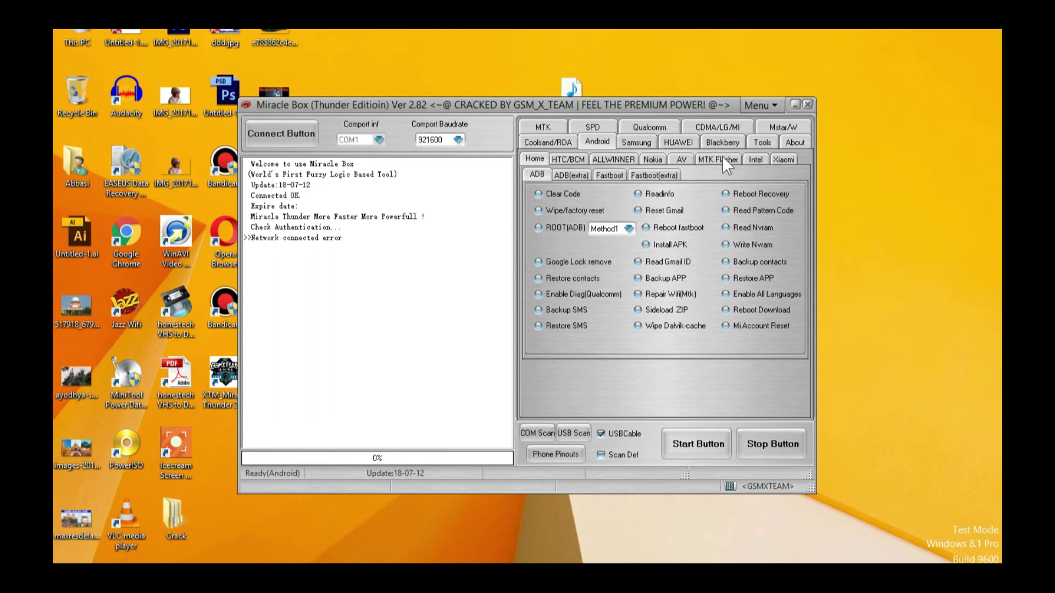
left_click(679, 143)
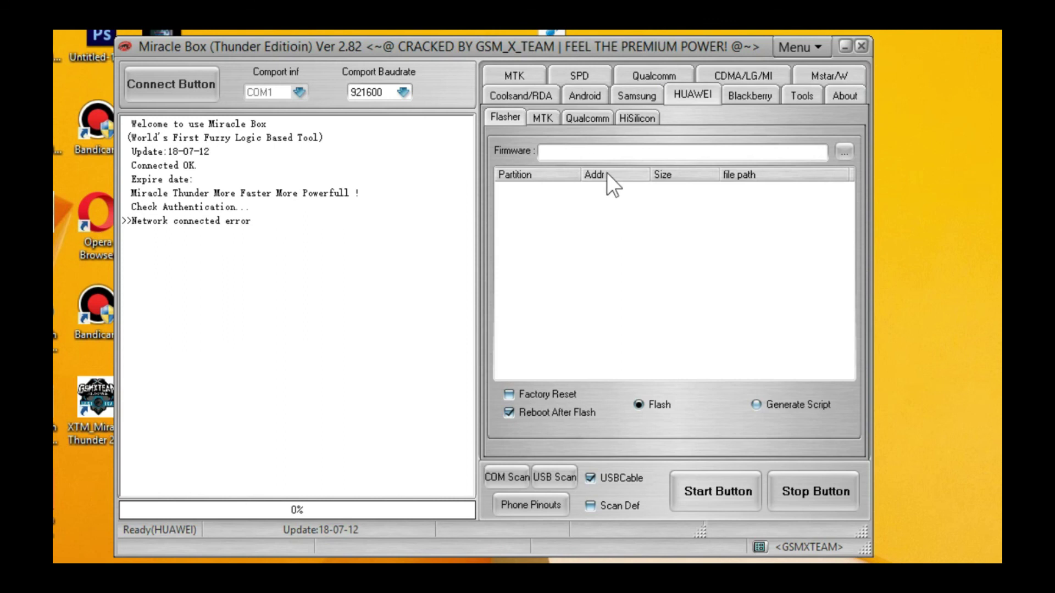
left_click(512, 75)
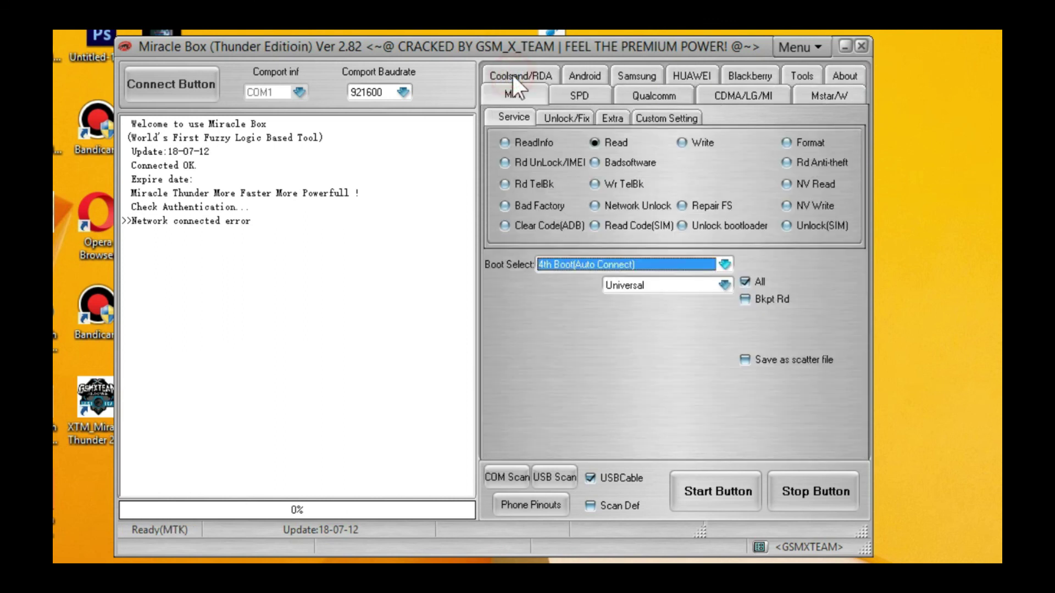